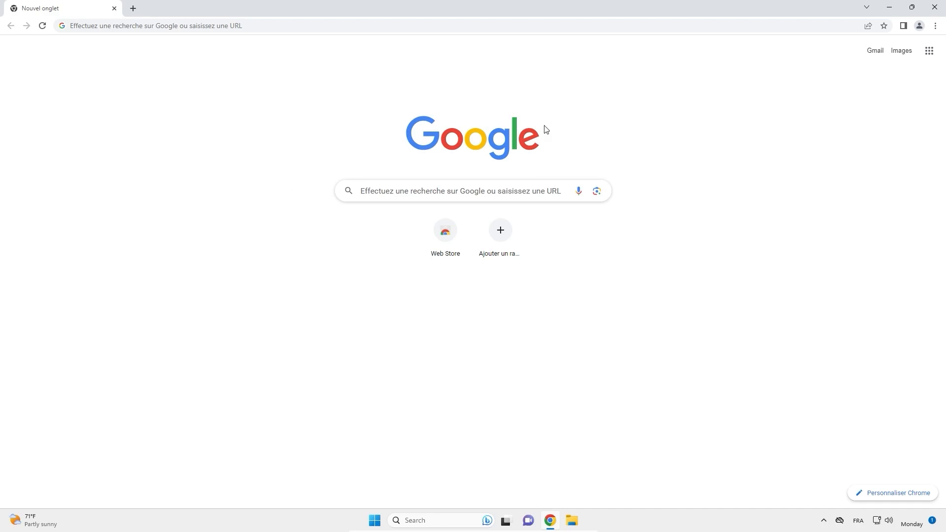
- Search the web for "python", open the official Python.org site and go to its downloads page
{"action": "left_click", "coordinate": [394, 191]}
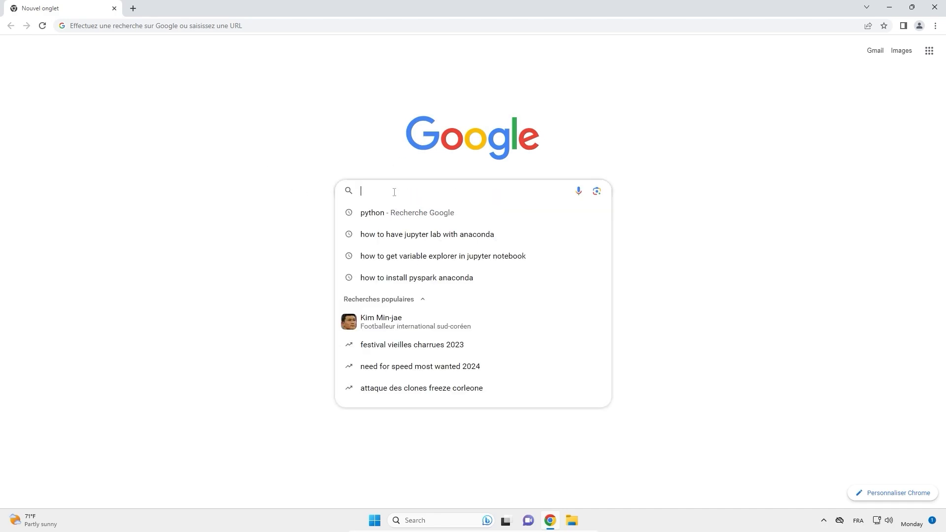
{"action": "type", "text": "python"}
{"action": "key", "text": "Return"}
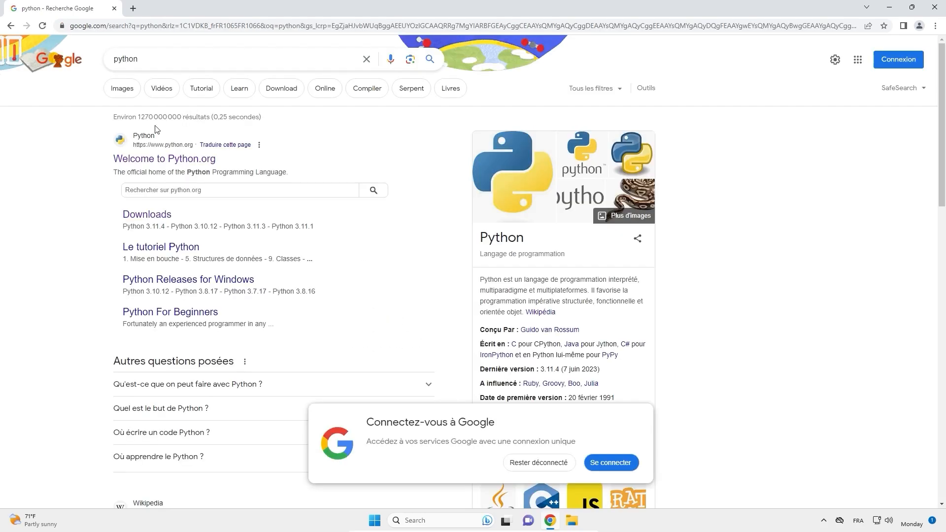
{"action": "left_click", "coordinate": [172, 159]}
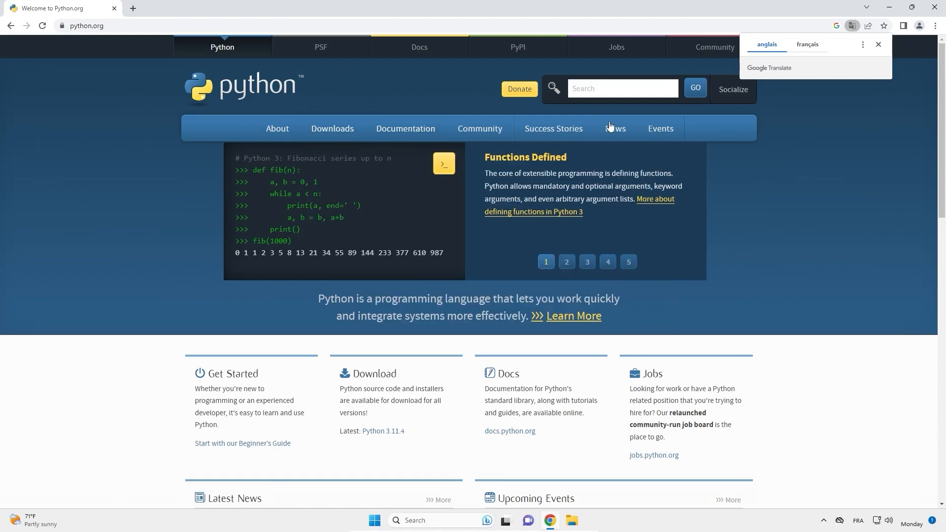
{"action": "mouse_move", "coordinate": [405, 129]}
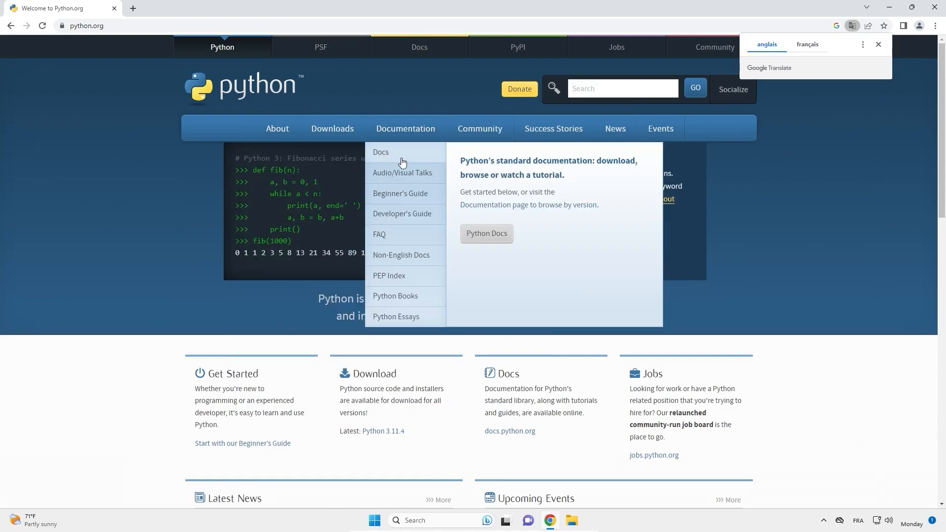
{"action": "left_click", "coordinate": [339, 122]}
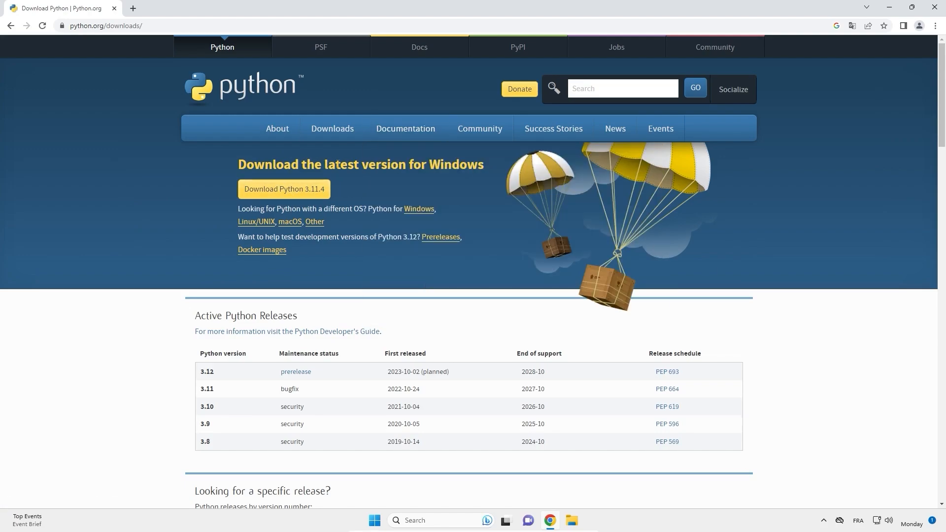
- Download the Python 3.11.4 installer for Windows from the downloads page and launch it
{"action": "left_click_drag", "start_coordinate": [429, 165], "coordinate": [467, 166]}
{"action": "left_click", "coordinate": [243, 175]}
{"action": "double_click", "coordinate": [457, 165]}
{"action": "left_click", "coordinate": [456, 168]}
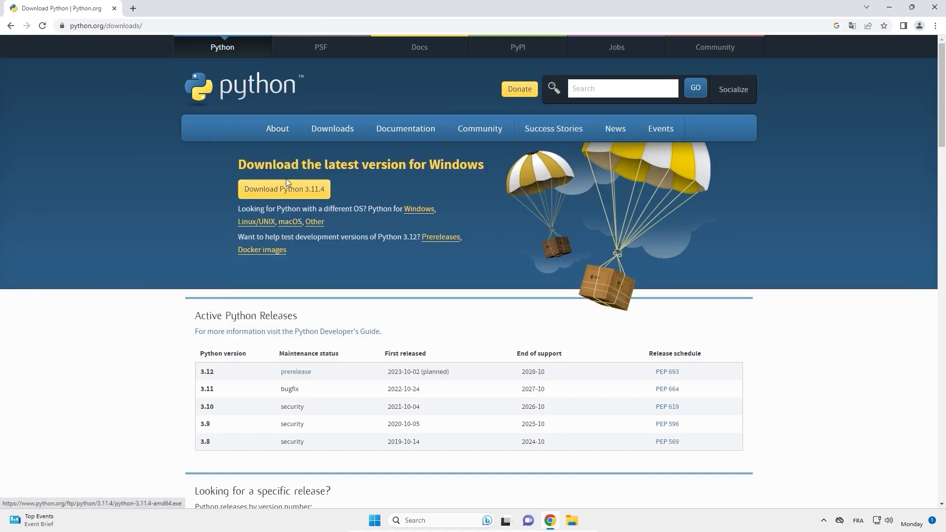
{"action": "left_click", "coordinate": [278, 191]}
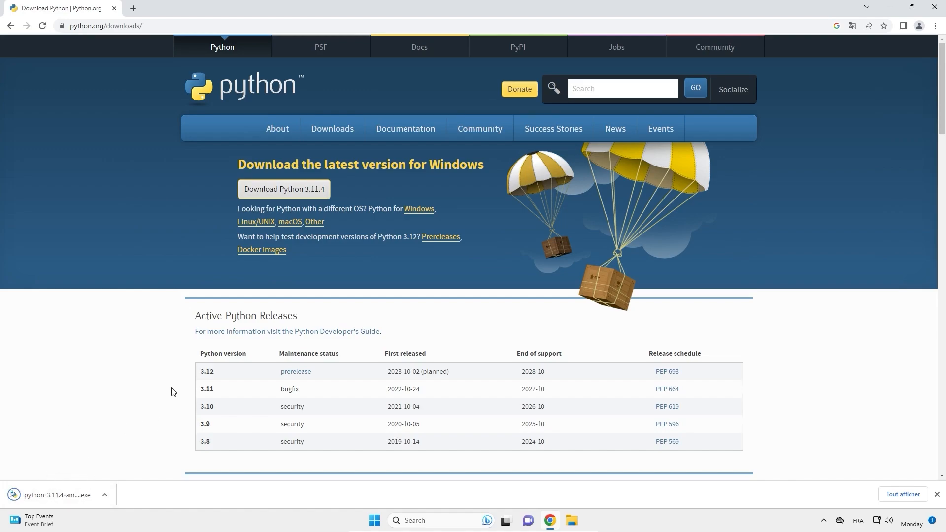
{"action": "left_click", "coordinate": [62, 490]}
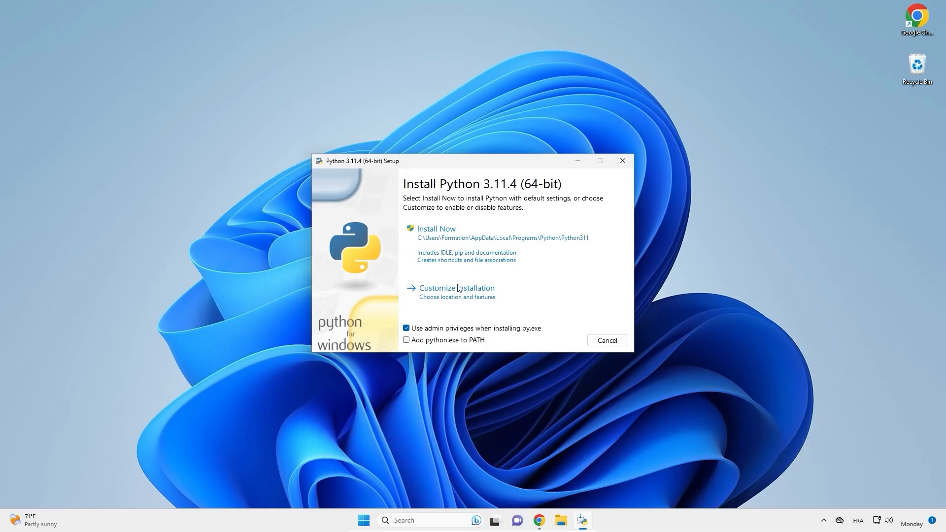
- Install Python 3.11.4 with the default settings and python.exe added to PATH, allowing the installer to change the device
{"action": "left_click", "coordinate": [406, 340]}
{"action": "left_click", "coordinate": [443, 238]}
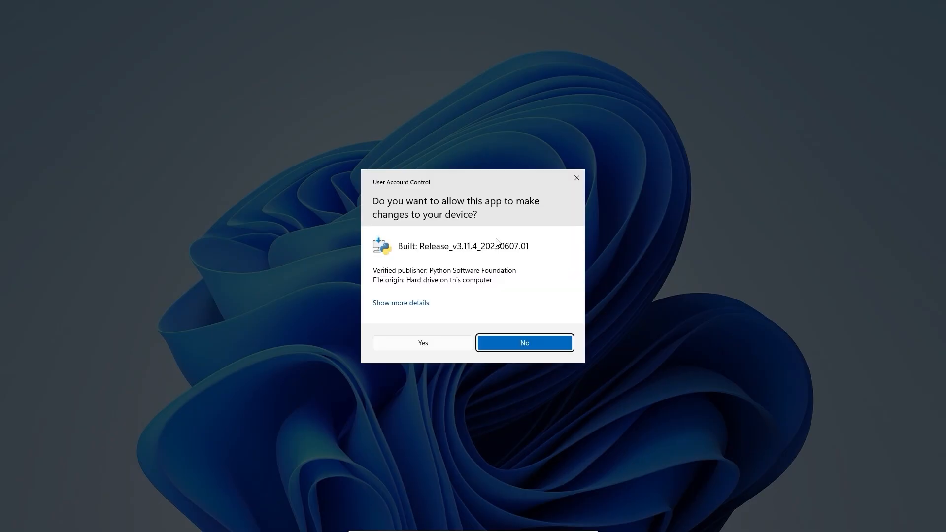
{"action": "left_click", "coordinate": [416, 344]}
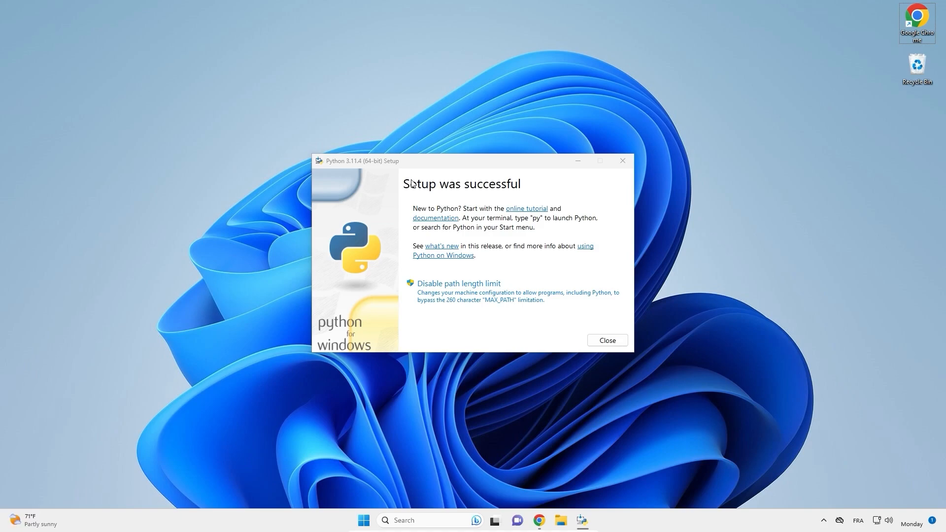
- Disable the path length limit with administrator approval and close the Python setup
{"action": "left_click", "coordinate": [461, 295]}
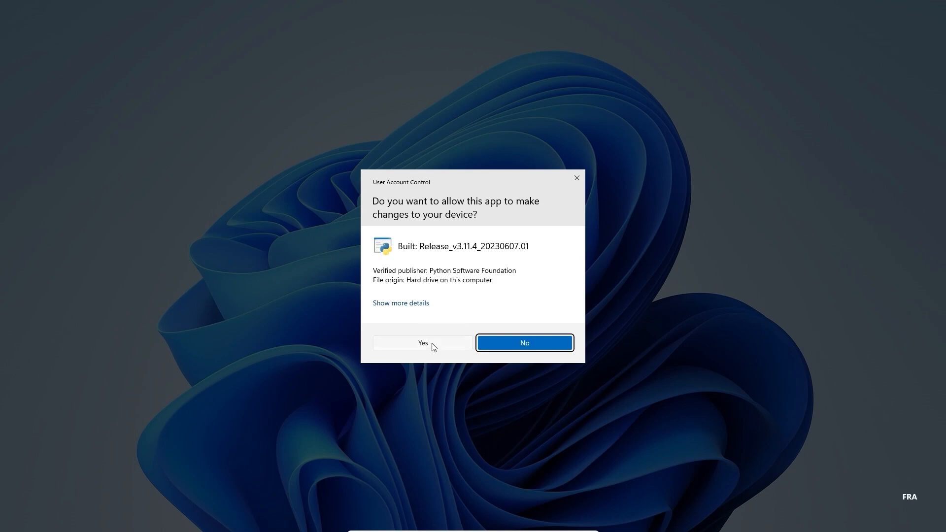
{"action": "left_click", "coordinate": [432, 344]}
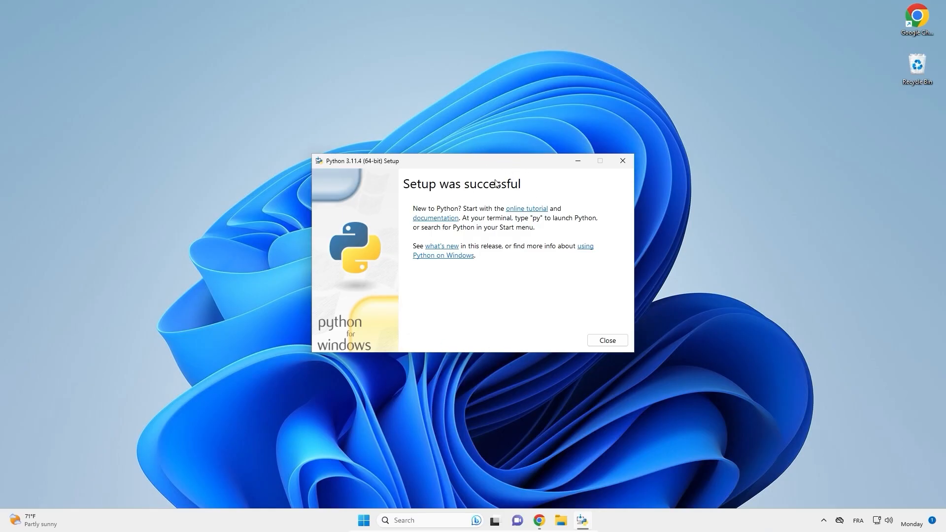
{"action": "left_click", "coordinate": [611, 342]}
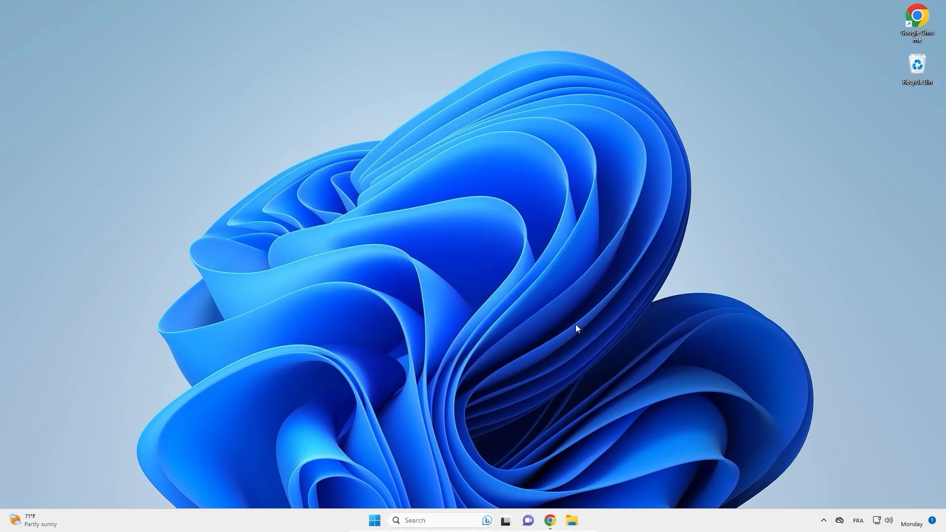
- Switch back to Chrome, search for "visual studio code" in a new tab and open the official Visual Studio Code site
{"action": "left_click", "coordinate": [549, 520]}
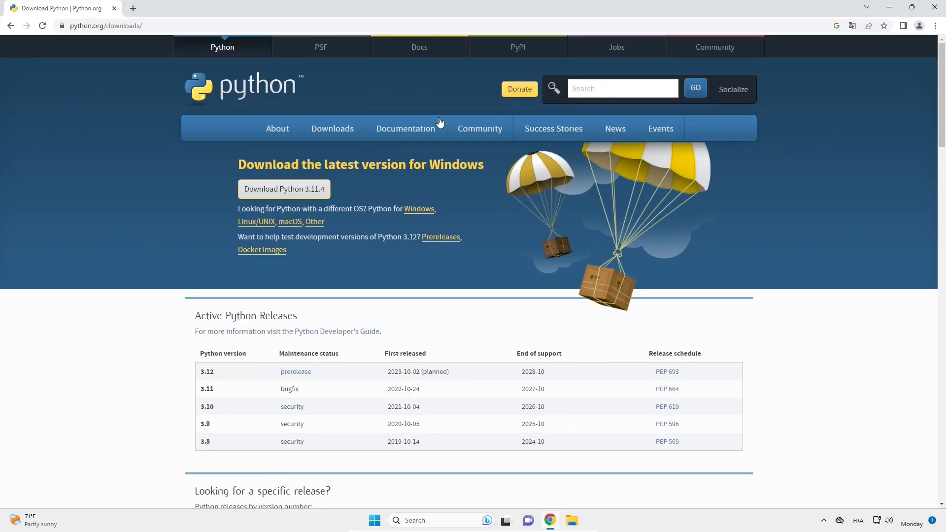
{"action": "left_click", "coordinate": [134, 9]}
{"action": "left_click", "coordinate": [285, 22]}
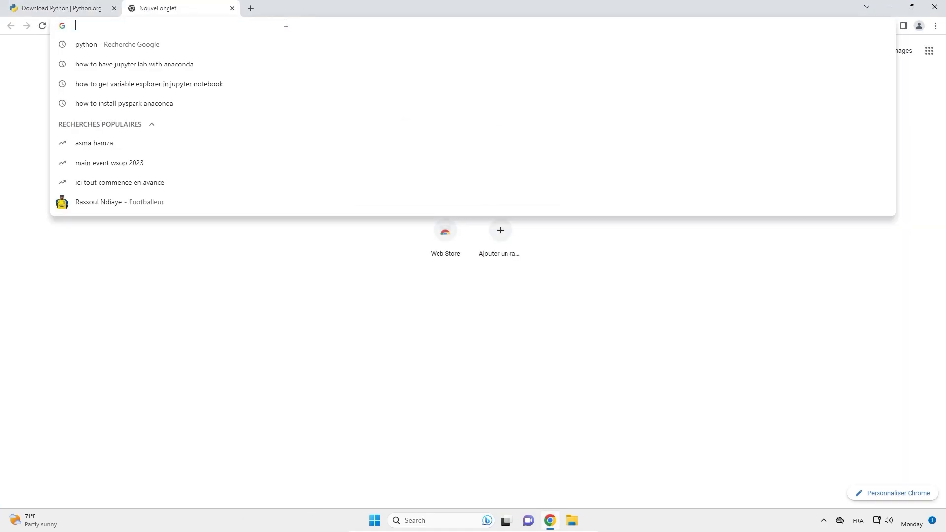
{"action": "left_click", "coordinate": [282, 75]}
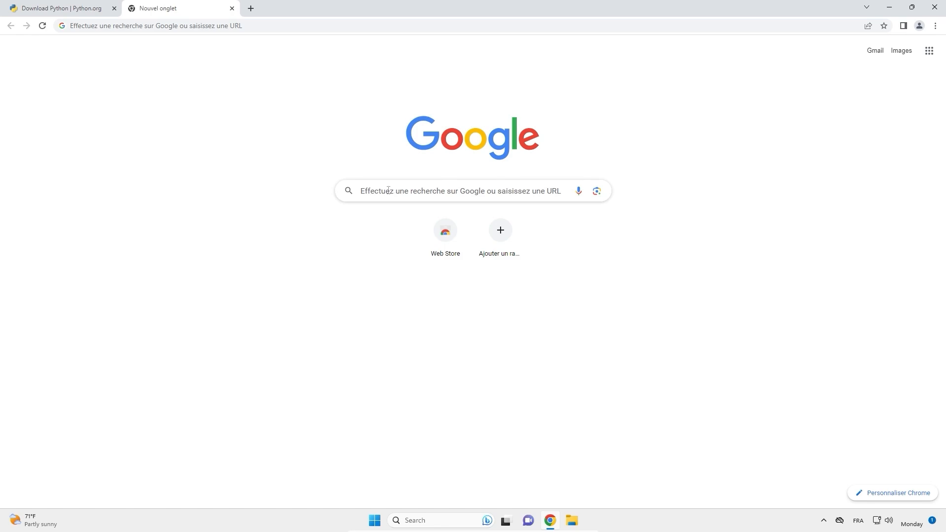
{"action": "left_click", "coordinate": [388, 190]}
{"action": "type", "text": "visual studio code"}
{"action": "key", "text": "Return"}
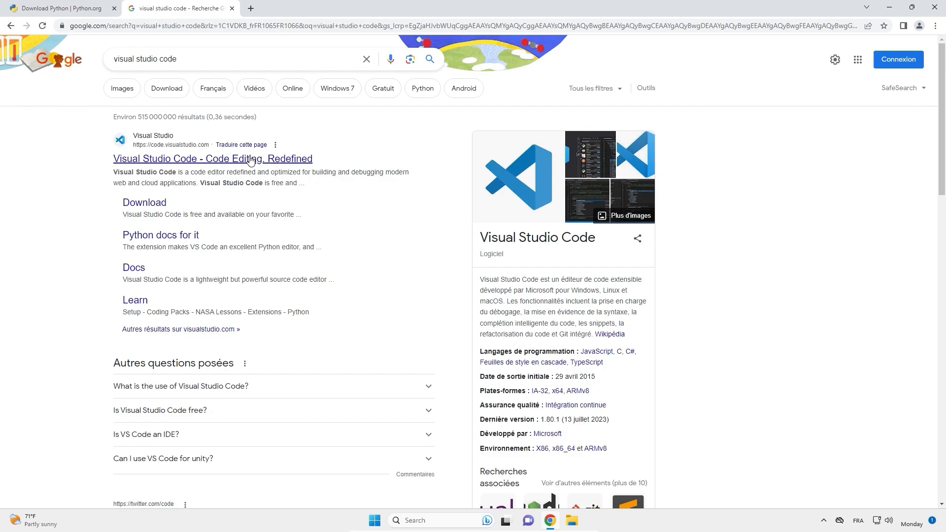
{"action": "left_click", "coordinate": [251, 158]}
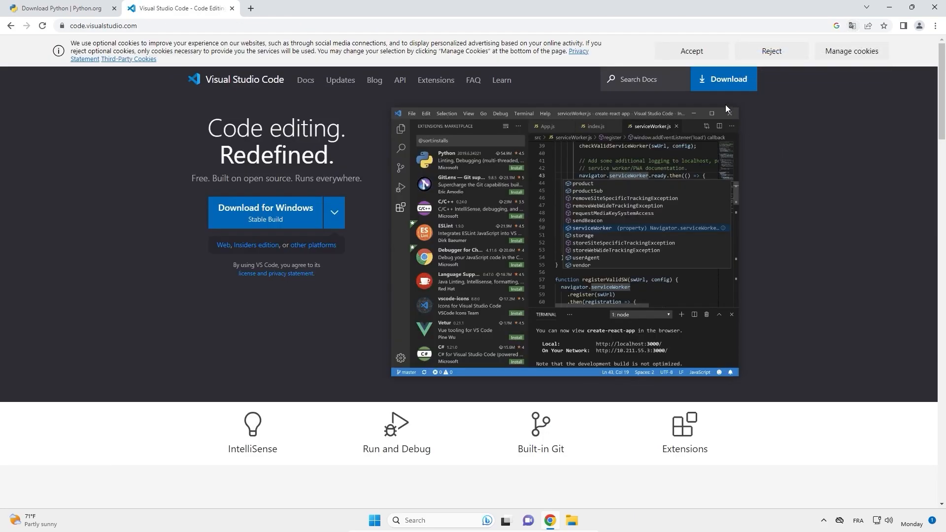
- Download the Windows version of Visual Studio Code and launch its installer
{"action": "left_click", "coordinate": [719, 84]}
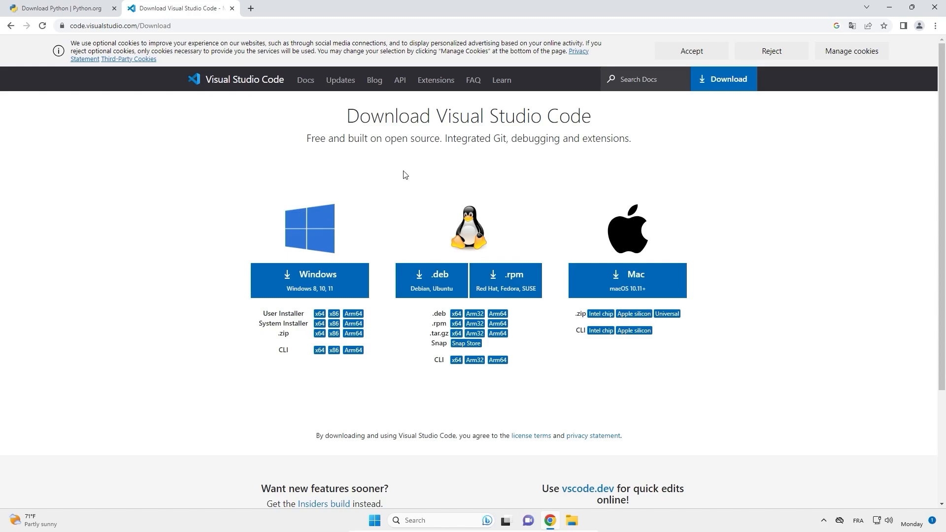
{"action": "left_click", "coordinate": [313, 283]}
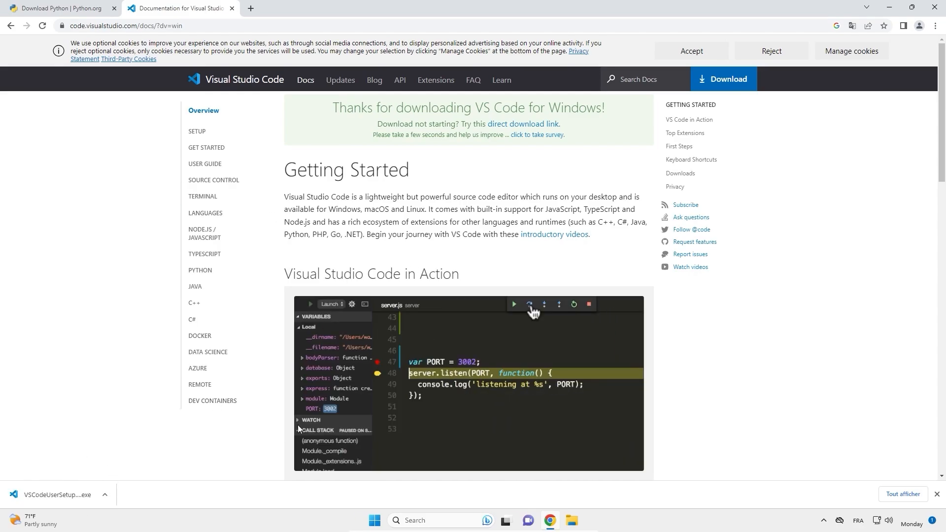
{"action": "left_click", "coordinate": [32, 491]}
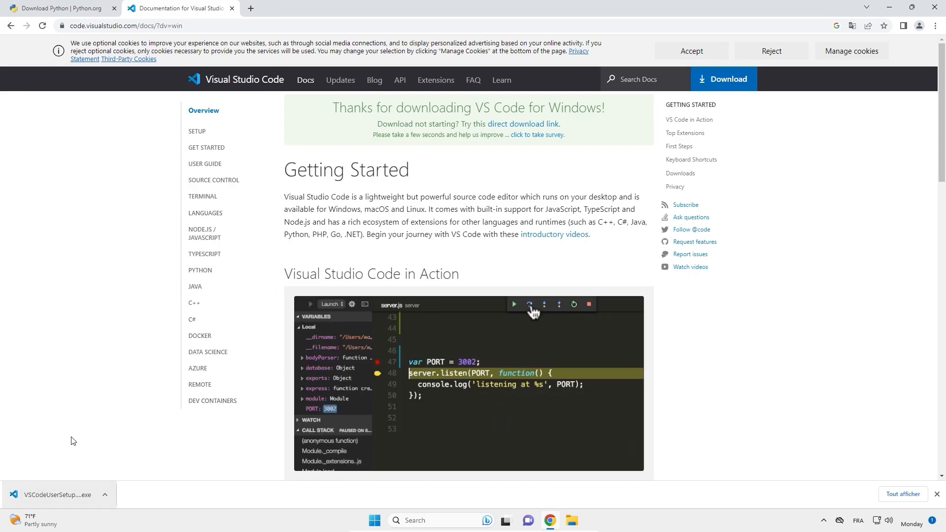
{"action": "left_click", "coordinate": [74, 495]}
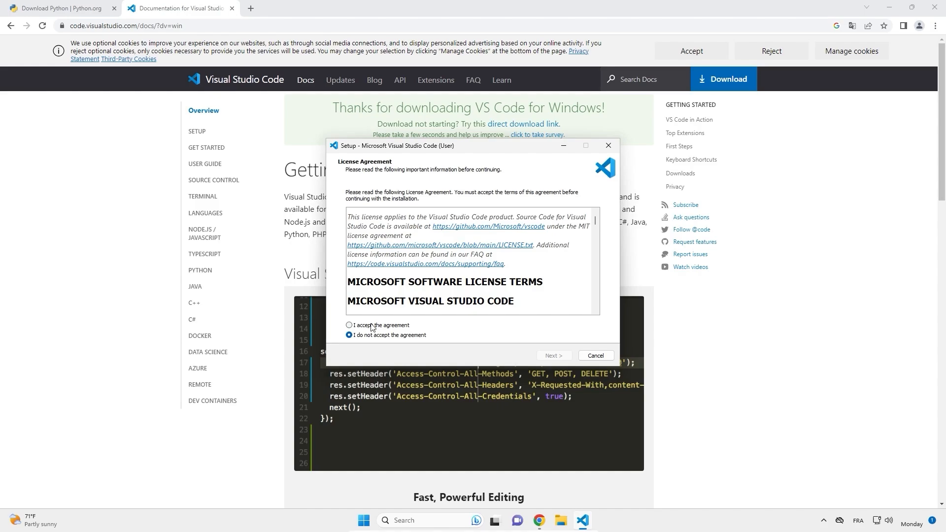
- Accept the license agreement, install Visual Studio Code with the default location and tasks, and launch it in a maximized window
{"action": "left_click", "coordinate": [351, 325]}
{"action": "left_click", "coordinate": [554, 357]}
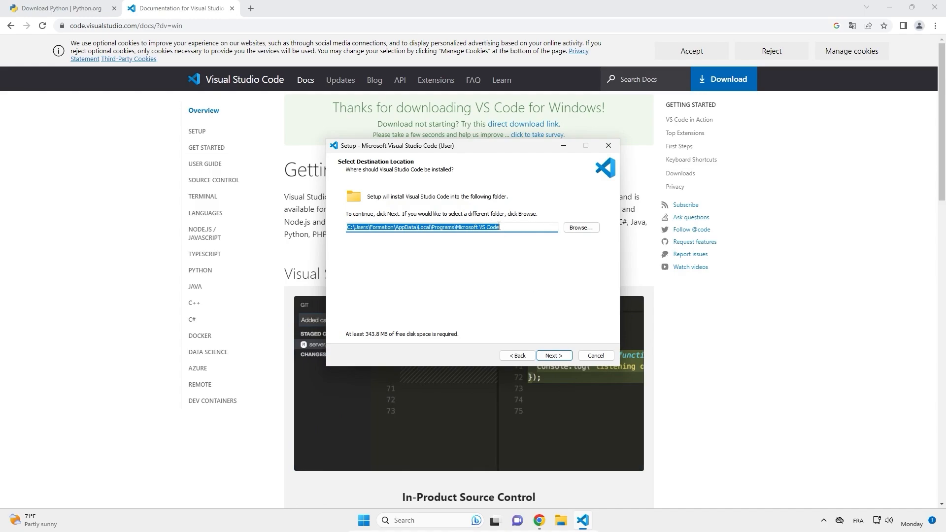
{"action": "left_click", "coordinate": [554, 355]}
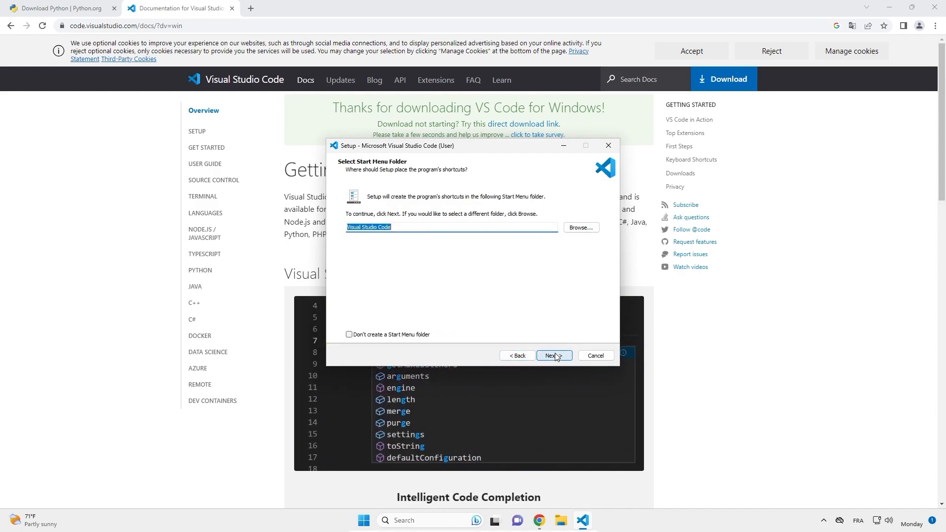
{"action": "left_click", "coordinate": [554, 355]}
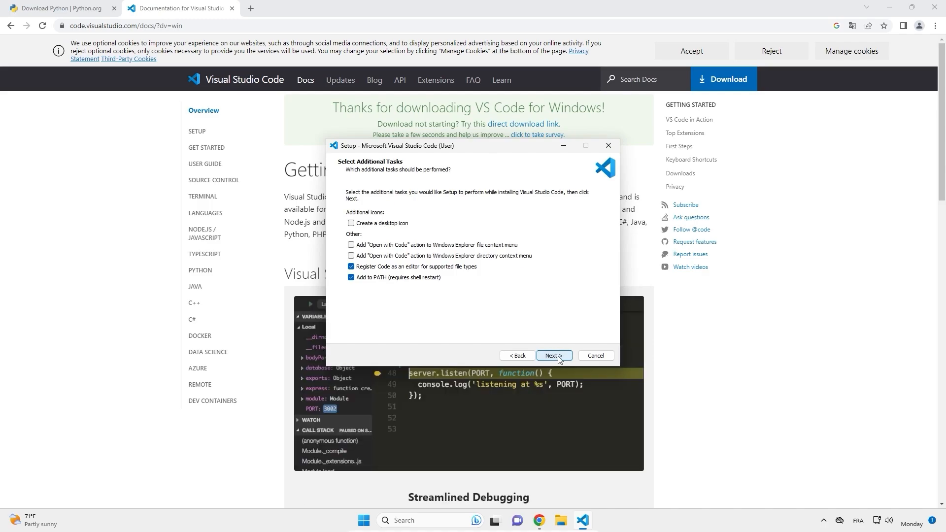
{"action": "left_click", "coordinate": [554, 355]}
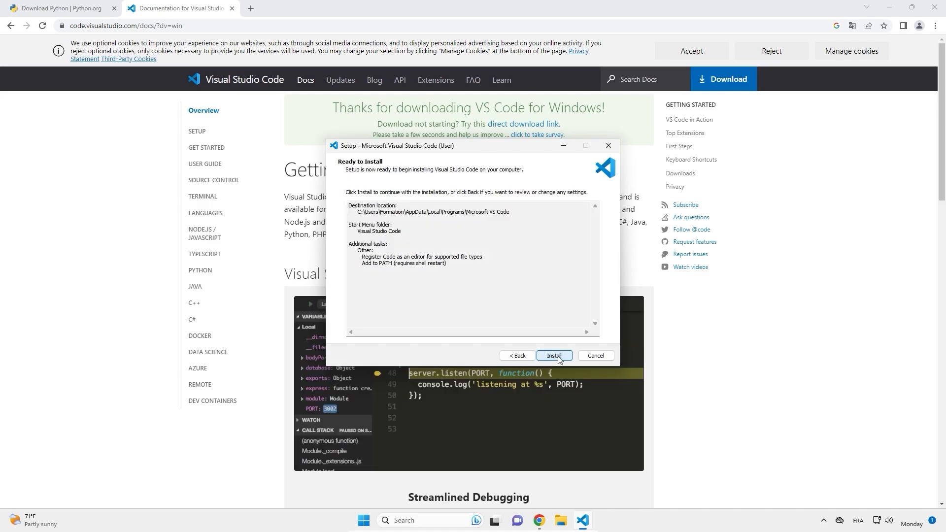
{"action": "left_click", "coordinate": [555, 356]}
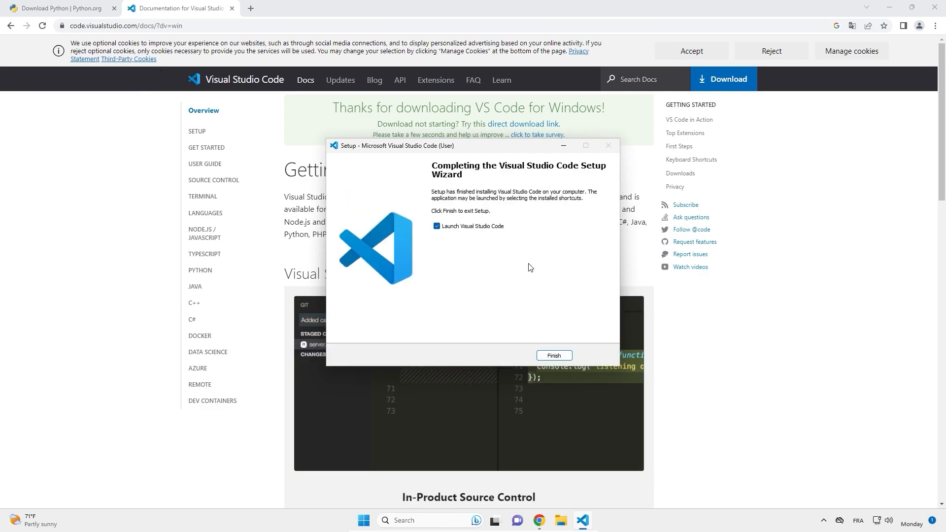
{"action": "left_click", "coordinate": [554, 355]}
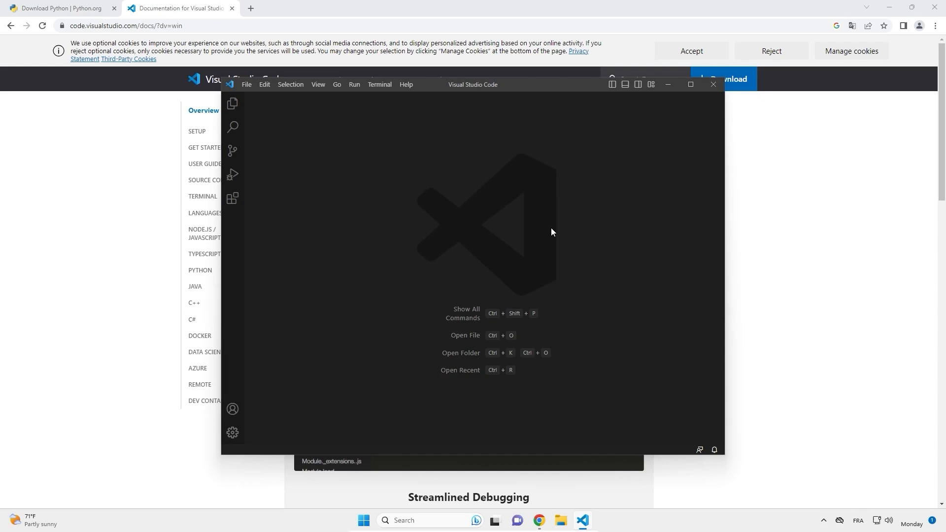
{"action": "left_click", "coordinate": [690, 84]}
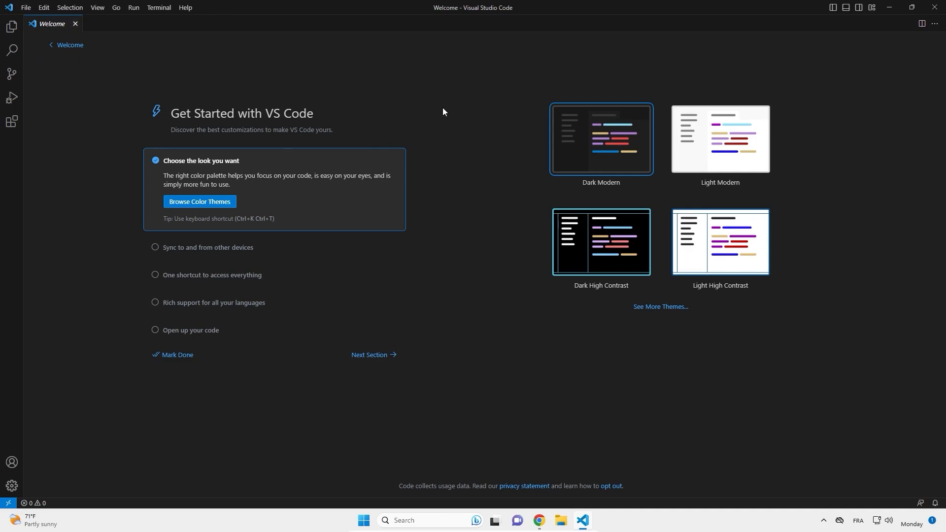
- Try out the Light Modern and Dark High Contrast color themes and return to Dark Modern
{"action": "left_click", "coordinate": [702, 149]}
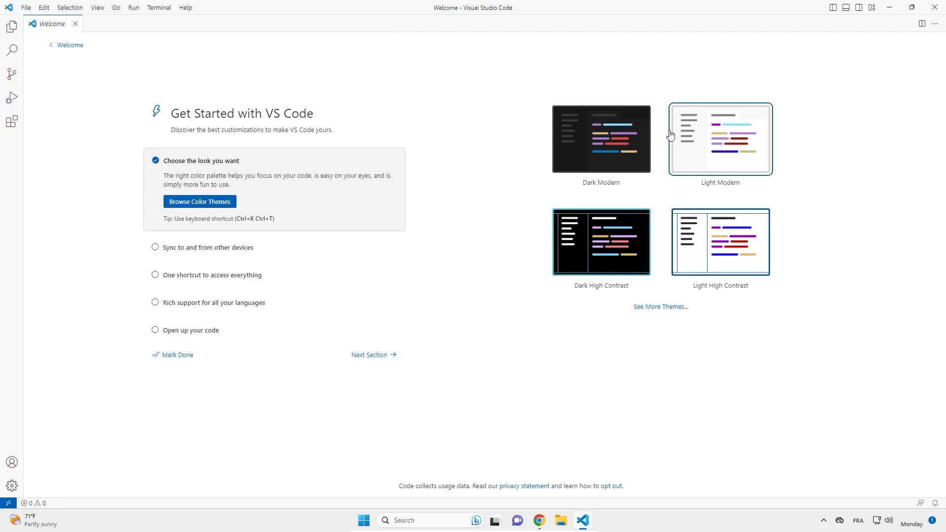
{"action": "left_click", "coordinate": [600, 154]}
{"action": "left_click", "coordinate": [597, 254]}
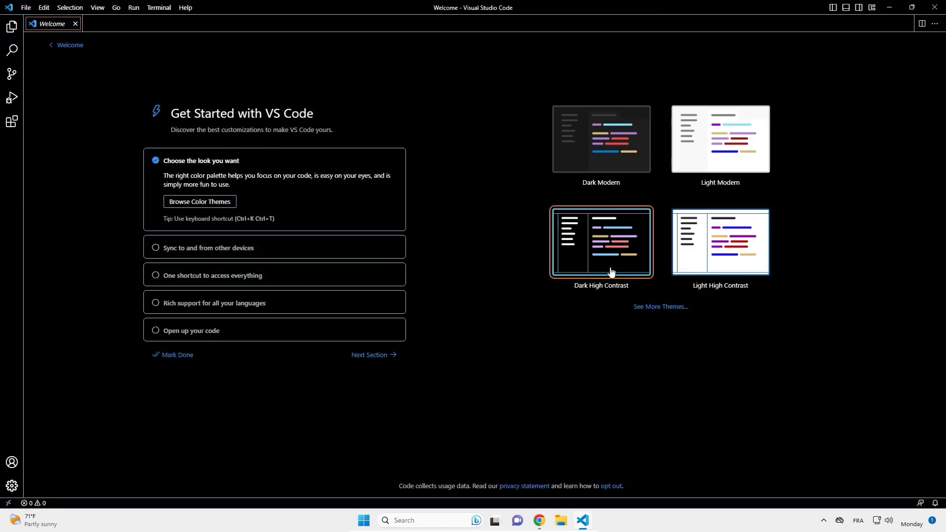
{"action": "left_click", "coordinate": [583, 145]}
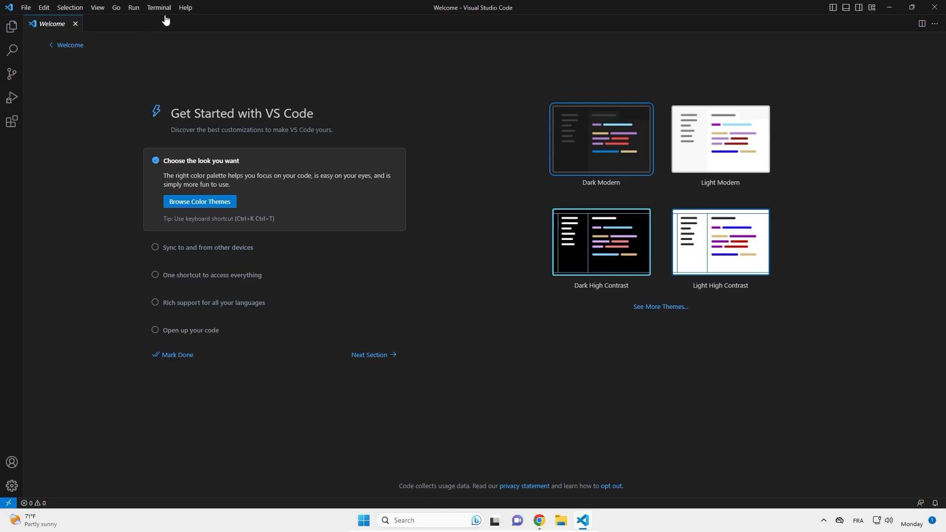
- Close the Welcome page and install Microsoft's Python extension from the extensions marketplace
{"action": "left_click", "coordinate": [76, 24]}
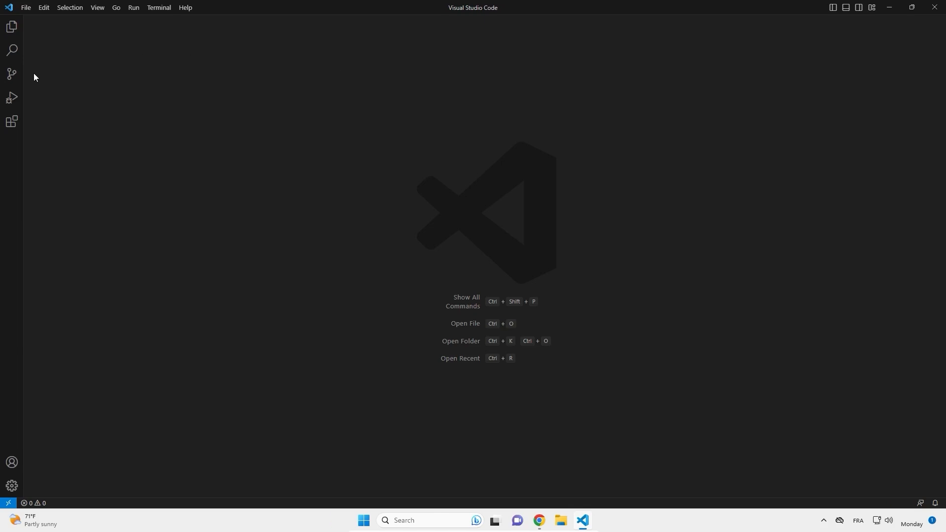
{"action": "left_click", "coordinate": [21, 126]}
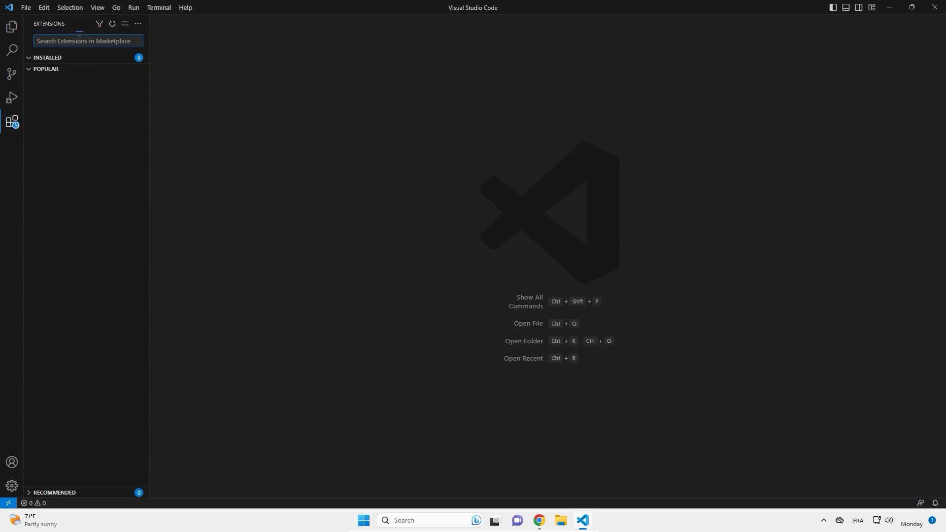
{"action": "left_click", "coordinate": [12, 126]}
{"action": "left_click", "coordinate": [14, 127]}
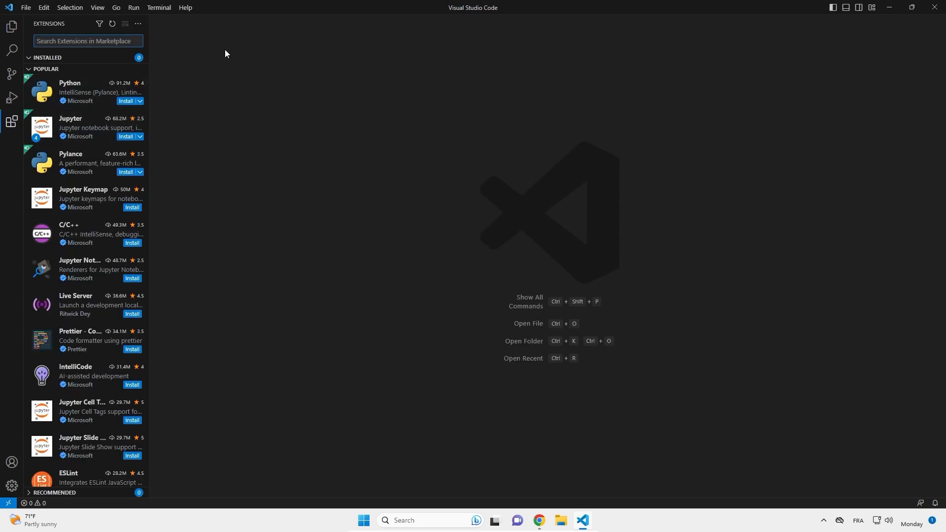
{"action": "left_click", "coordinate": [86, 88]}
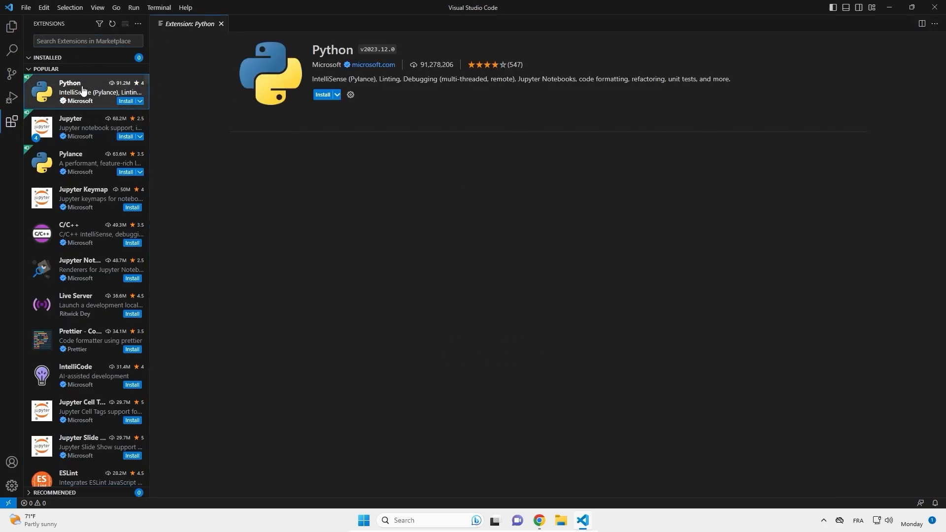
{"action": "left_click", "coordinate": [323, 95]}
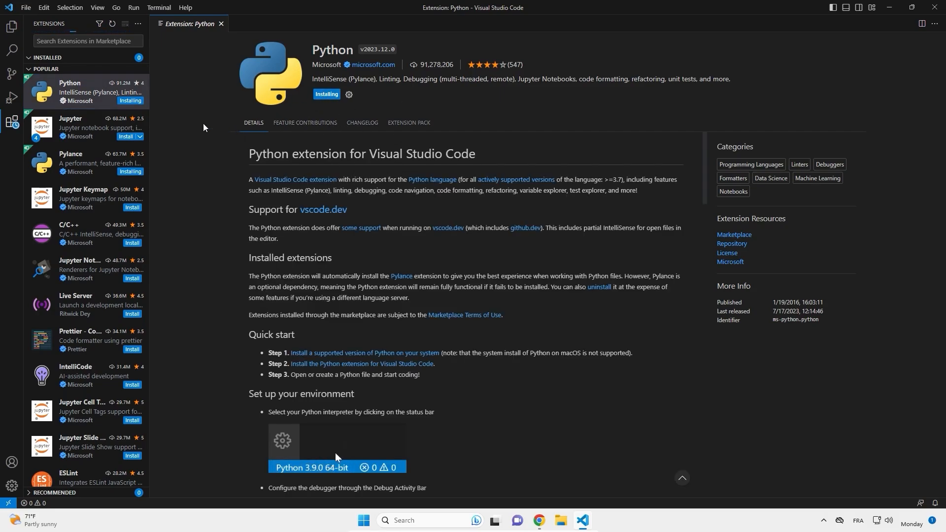
- Search the extensions marketplace for "code runner", install the Code Runner extension and close the open editor tabs
{"action": "left_click", "coordinate": [94, 45]}
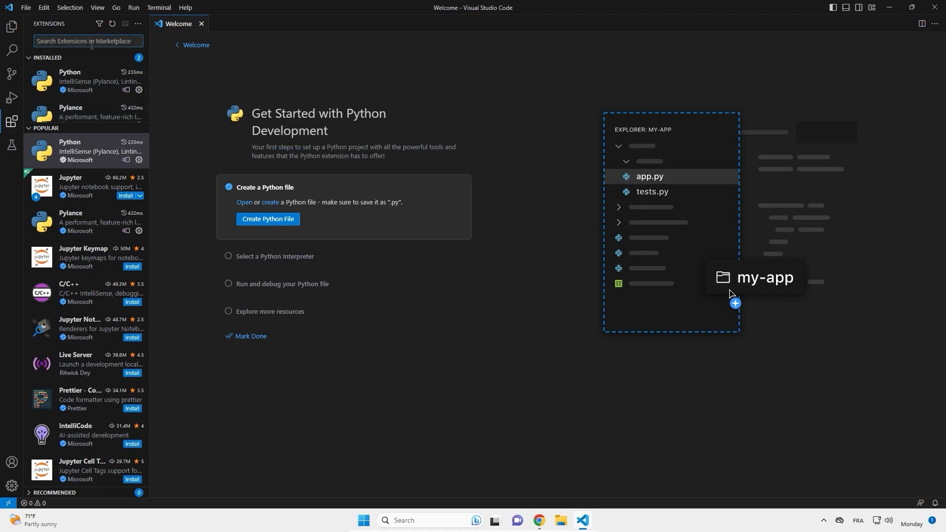
{"action": "type", "text": "code runner"}
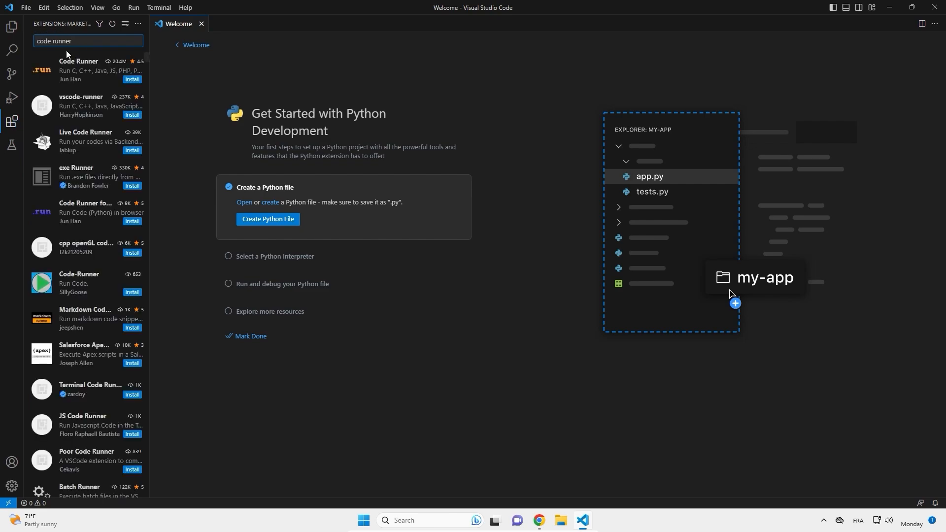
{"action": "left_click", "coordinate": [88, 74]}
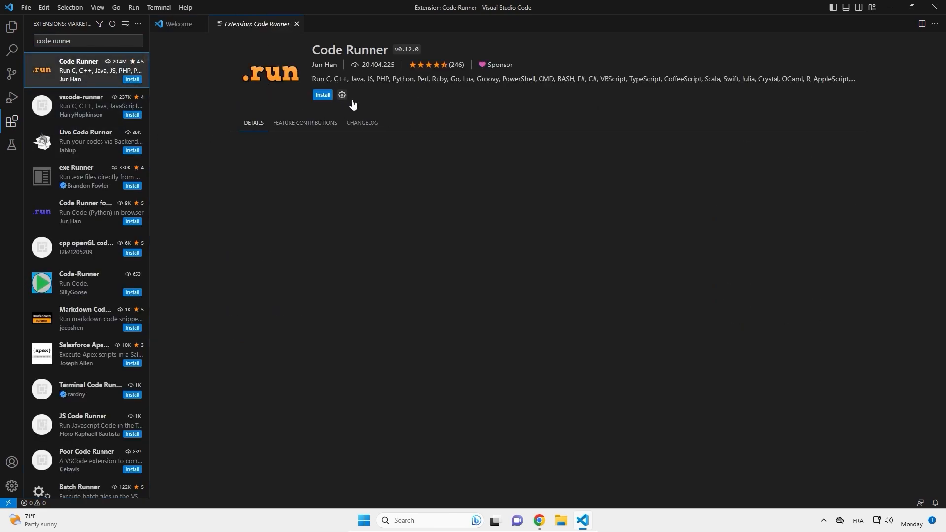
{"action": "left_click", "coordinate": [323, 95]}
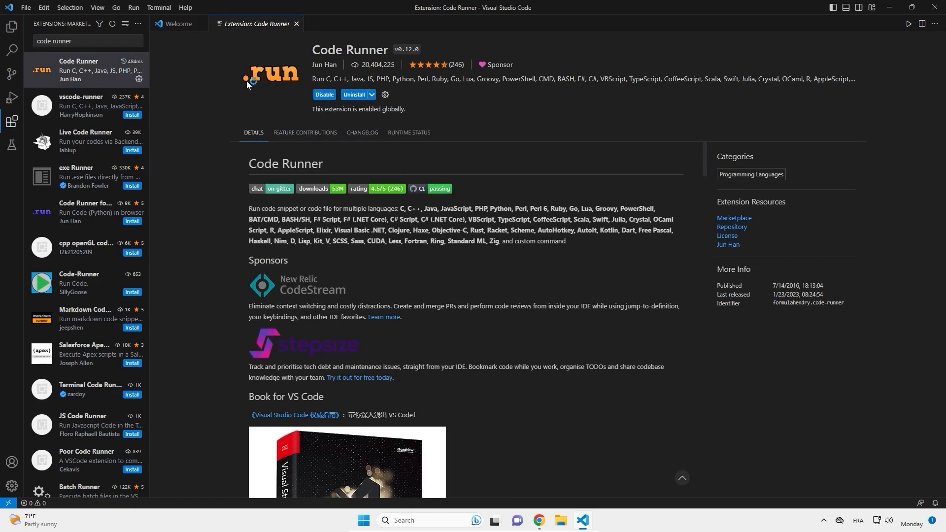
{"action": "left_click", "coordinate": [296, 25]}
{"action": "left_click", "coordinate": [200, 24]}
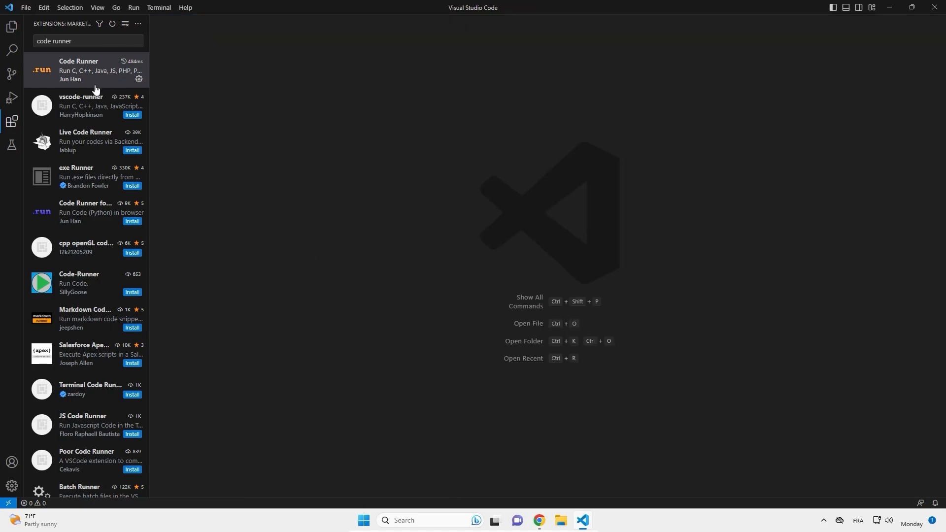
- Show the file Explorer, restart Visual Studio Code through Windows search and close its Welcome page
{"action": "left_click", "coordinate": [12, 26]}
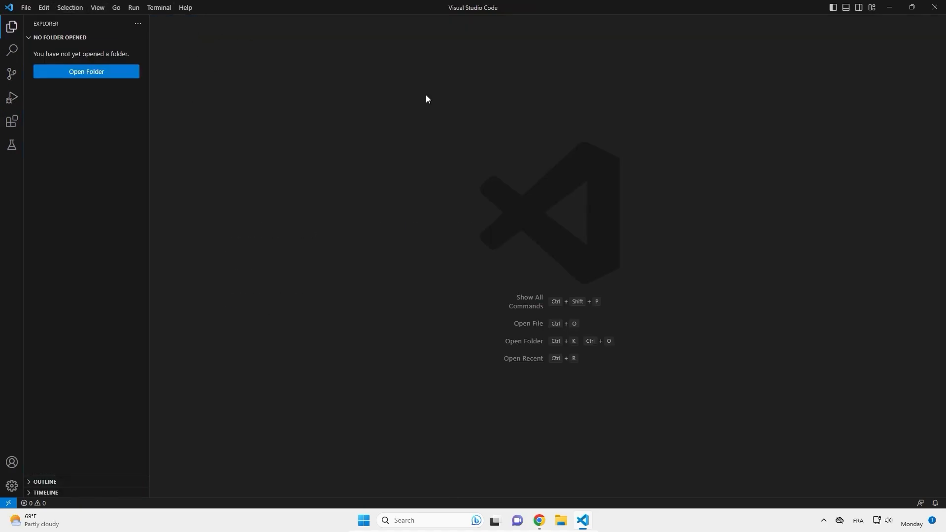
{"action": "left_click", "coordinate": [934, 7]}
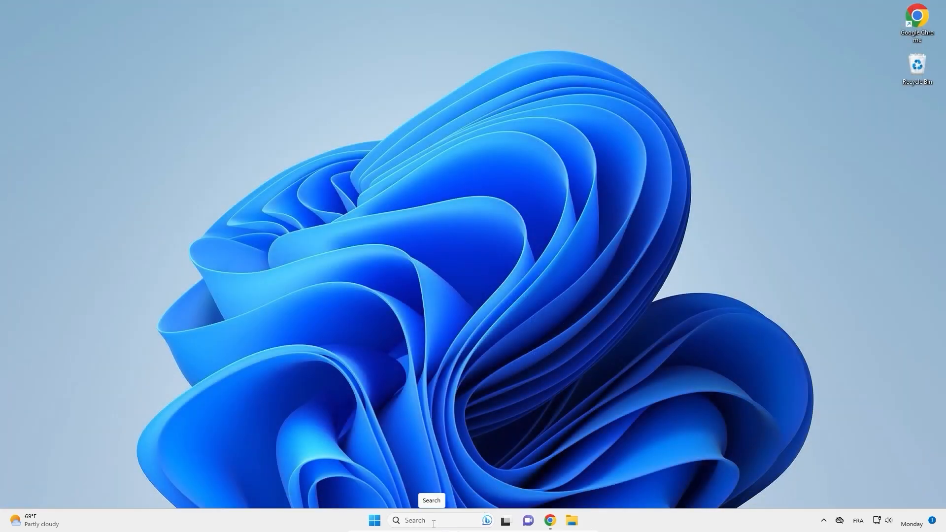
{"action": "left_click", "coordinate": [433, 521]}
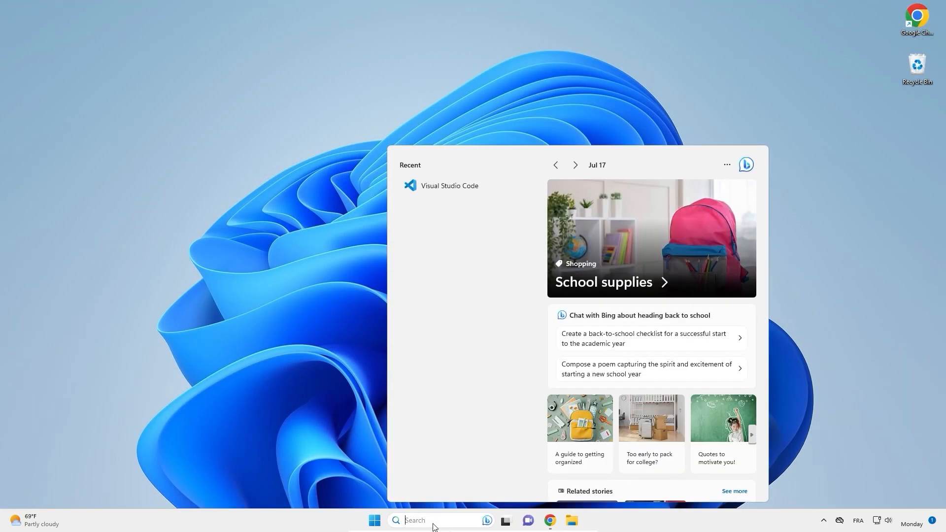
{"action": "left_click", "coordinate": [449, 187]}
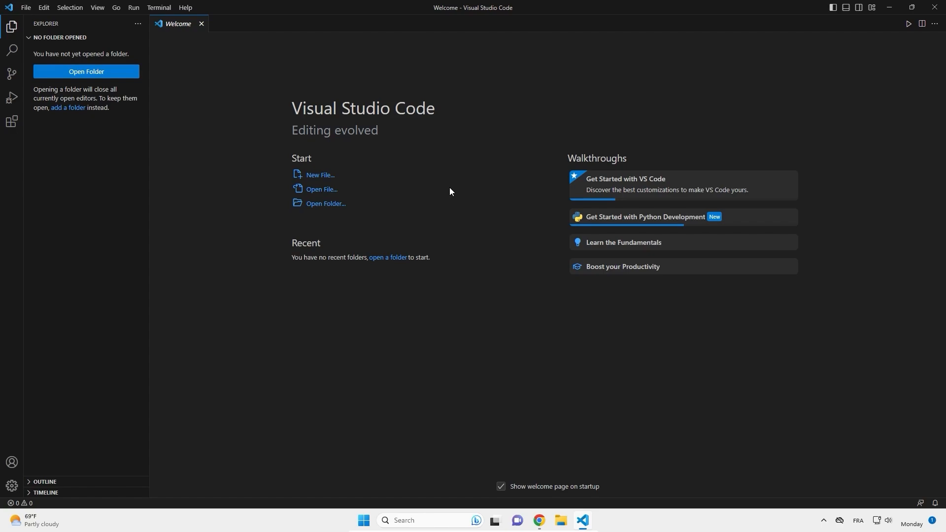
{"action": "left_click", "coordinate": [201, 24]}
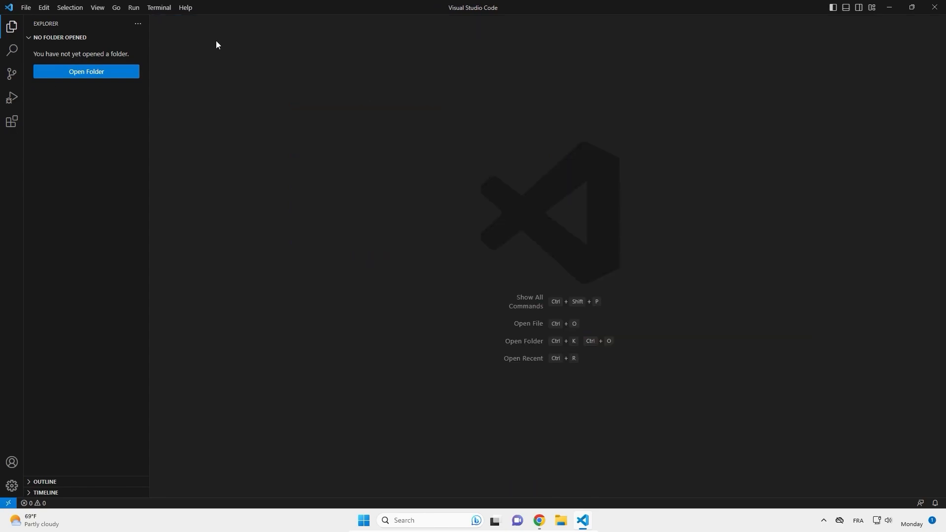
- Create a new Python file containing the line print("Hello World !")
{"action": "left_click", "coordinate": [25, 8]}
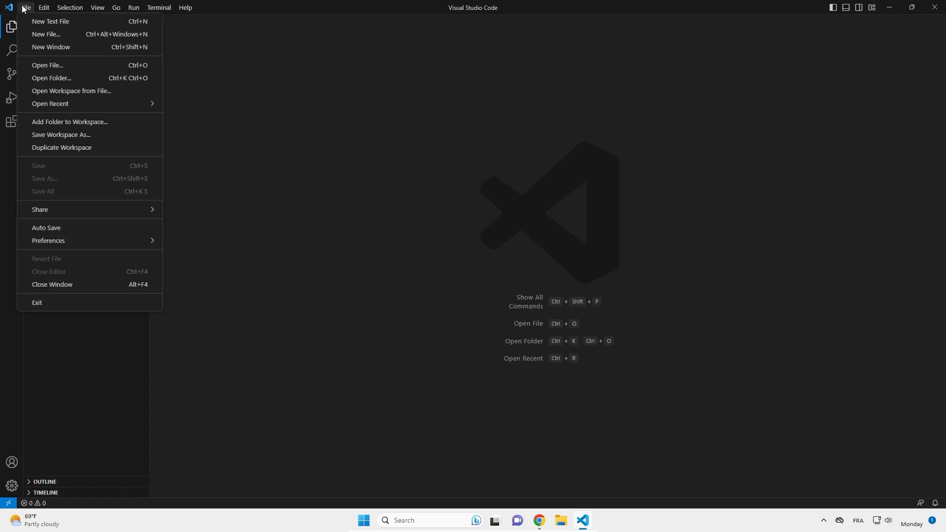
{"action": "left_click", "coordinate": [46, 34]}
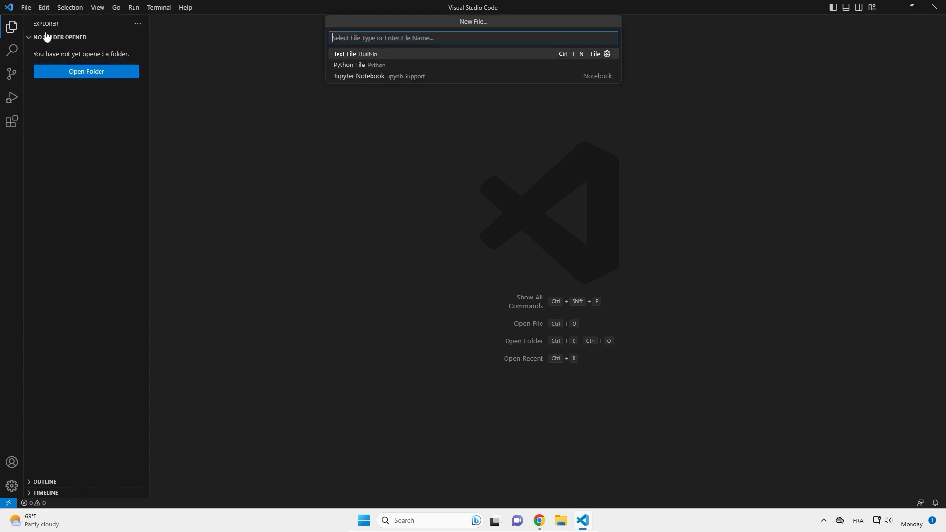
{"action": "left_click", "coordinate": [362, 66]}
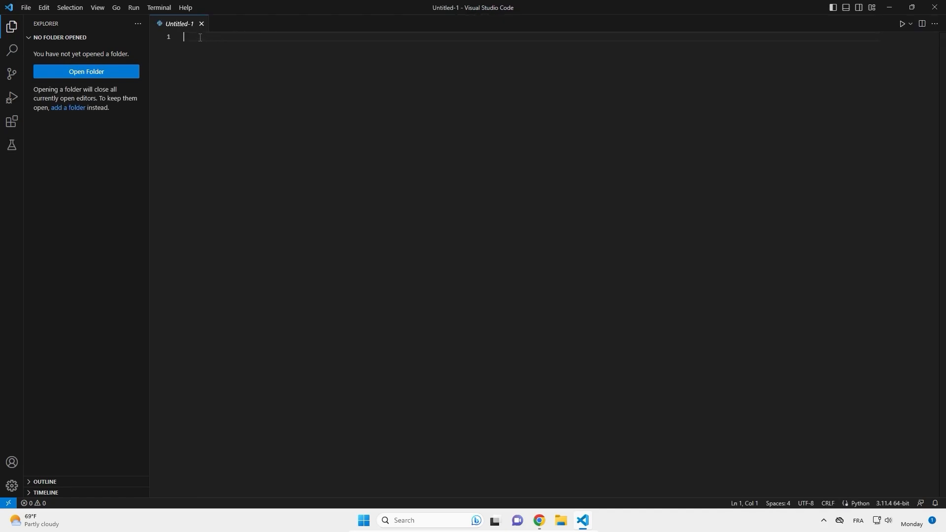
{"action": "type", "text": "print(\"Hello World "}
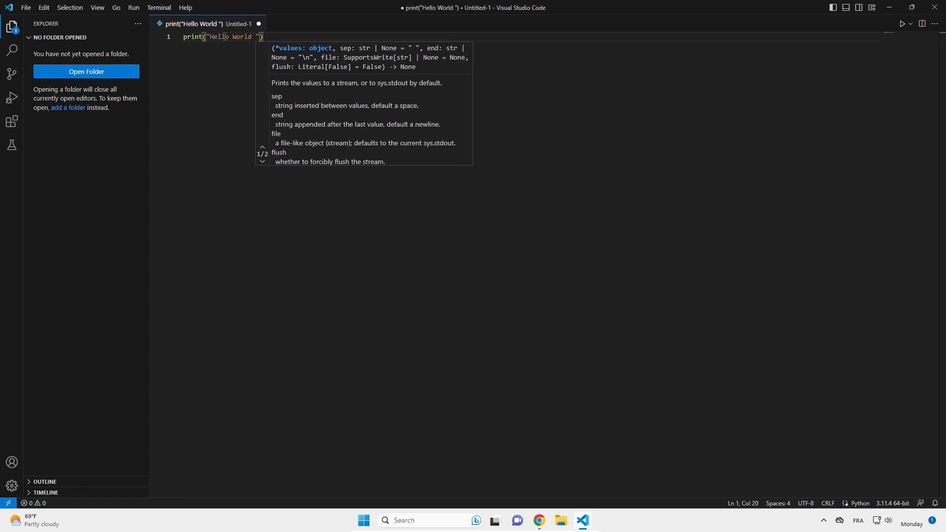
{"action": "type", "text": "!\")"}
- Save the new Python file to the Desktop under the name Test
{"action": "key", "text": "ctrl+s"}
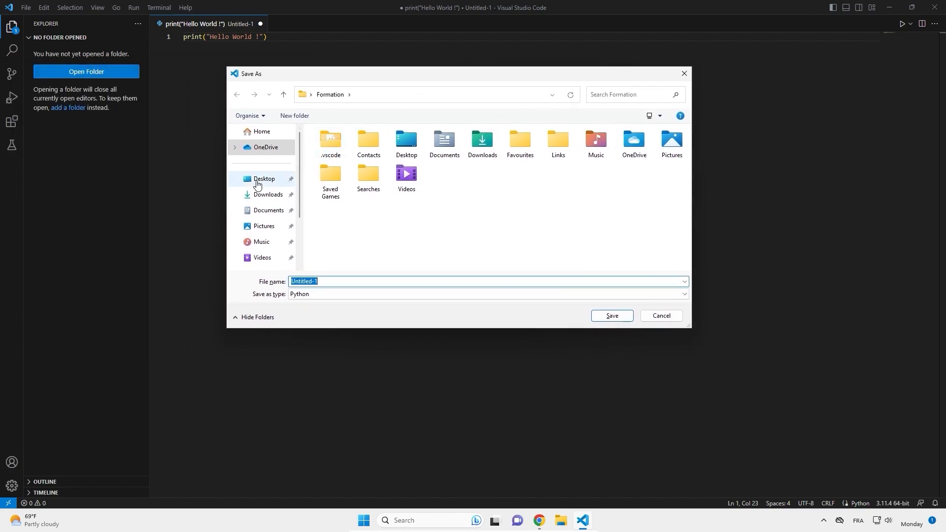
{"action": "left_click", "coordinate": [256, 183]}
{"action": "left_click", "coordinate": [322, 280]}
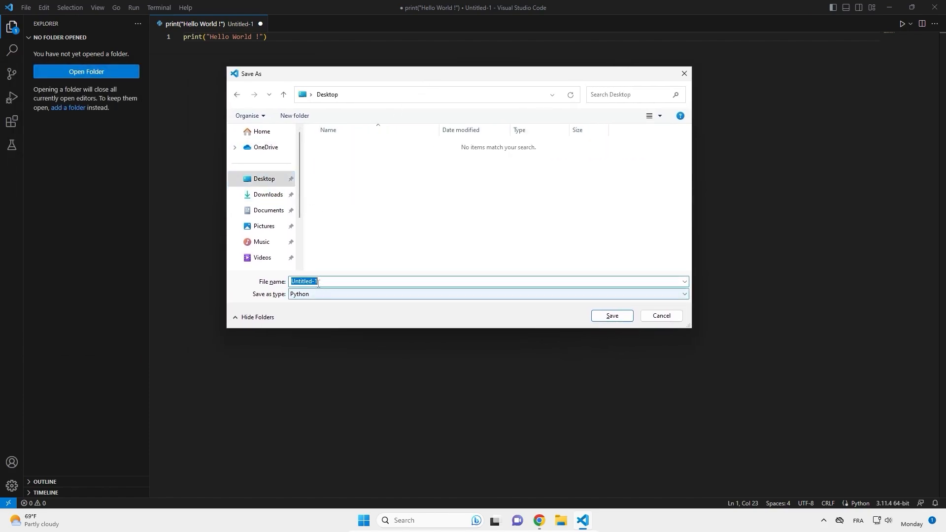
{"action": "type", "text": "Test"}
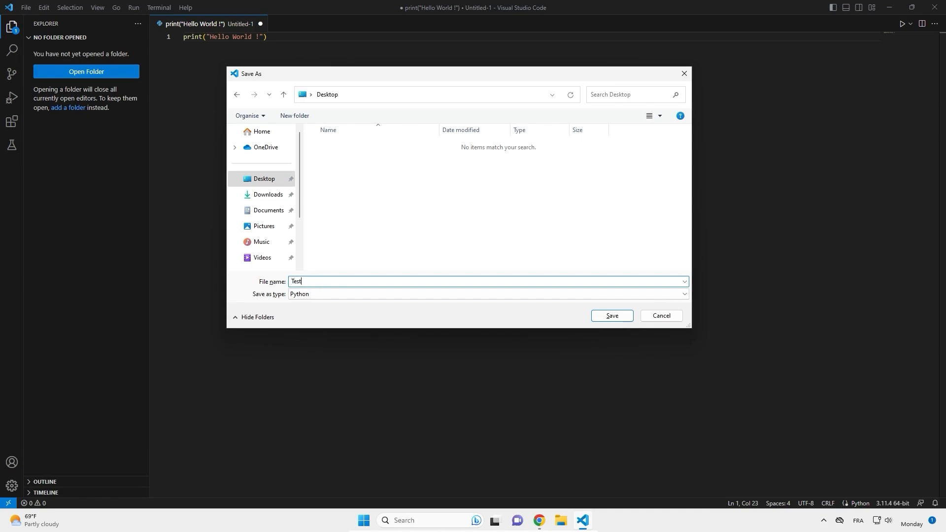
{"action": "left_click", "coordinate": [611, 315]}
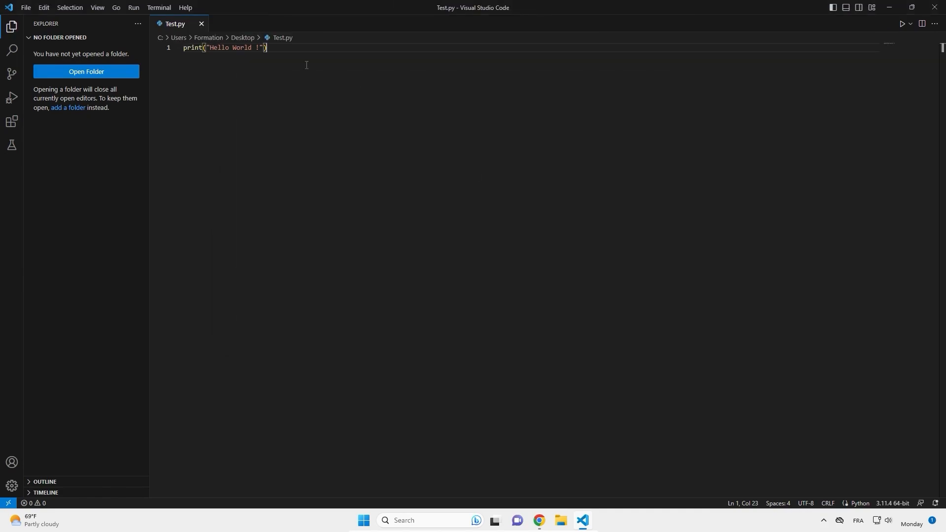
- Minimize the editor, reopen Test.py from the Windows desktop and run its code
{"action": "left_click", "coordinate": [885, 7]}
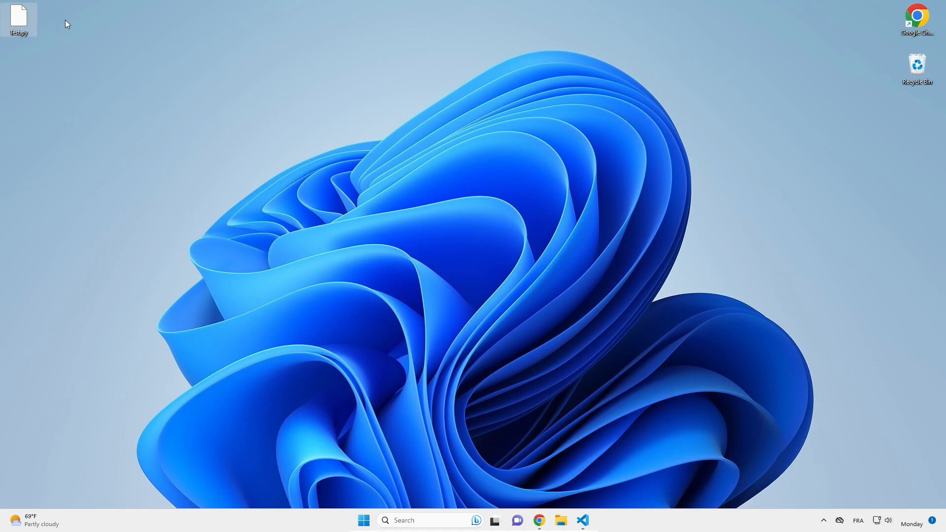
{"action": "double_click", "coordinate": [20, 26]}
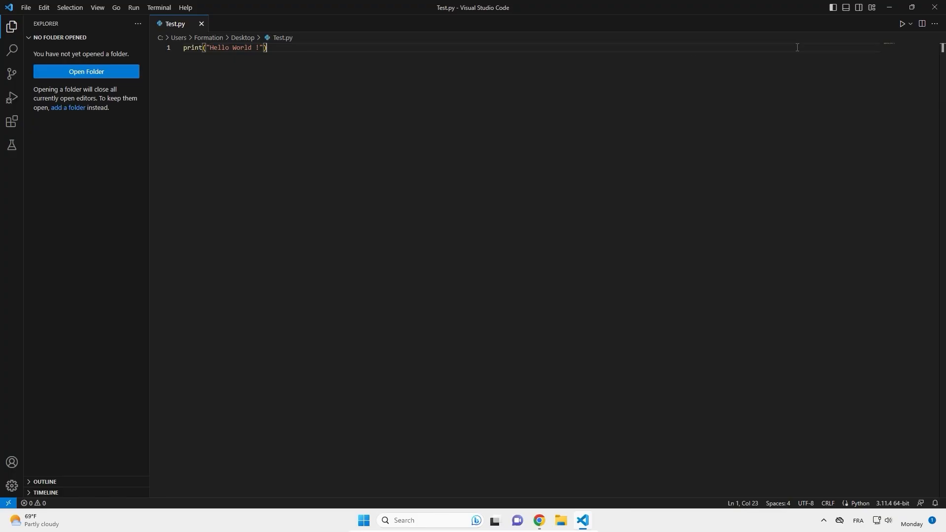
{"action": "left_click", "coordinate": [902, 24]}
- Highlight the printed text line in the run output and return to the code in Test.py
{"action": "left_click_drag", "start_coordinate": [211, 403], "coordinate": [159, 403]}
{"action": "left_click", "coordinate": [186, 402]}
{"action": "left_click", "coordinate": [211, 403]}
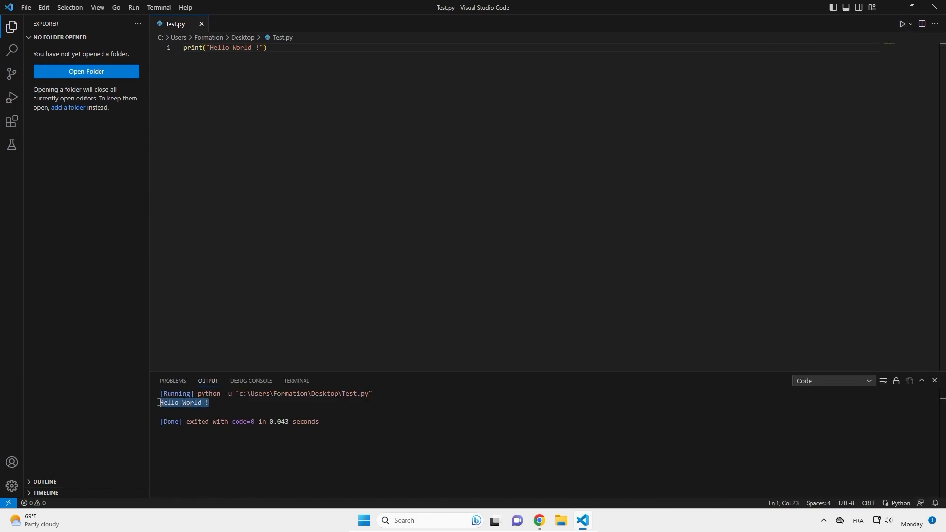
{"action": "left_click", "coordinate": [271, 104]}
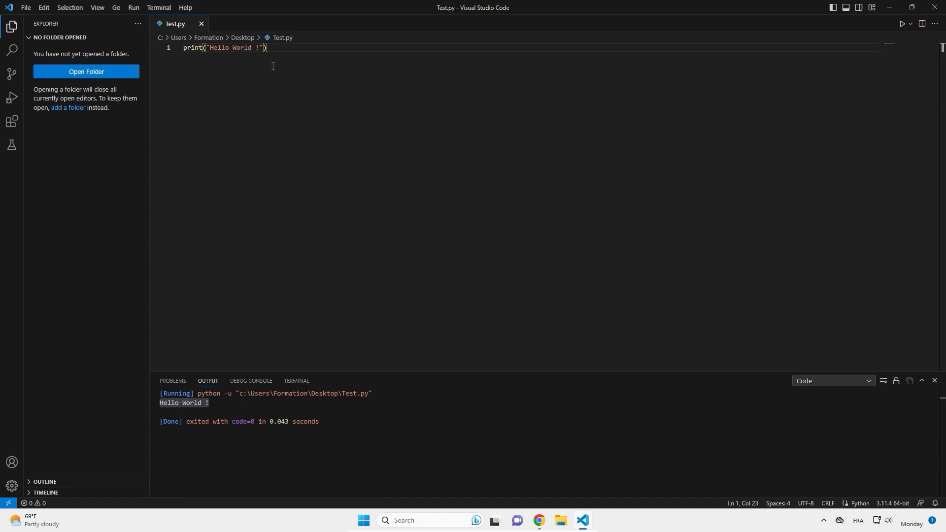